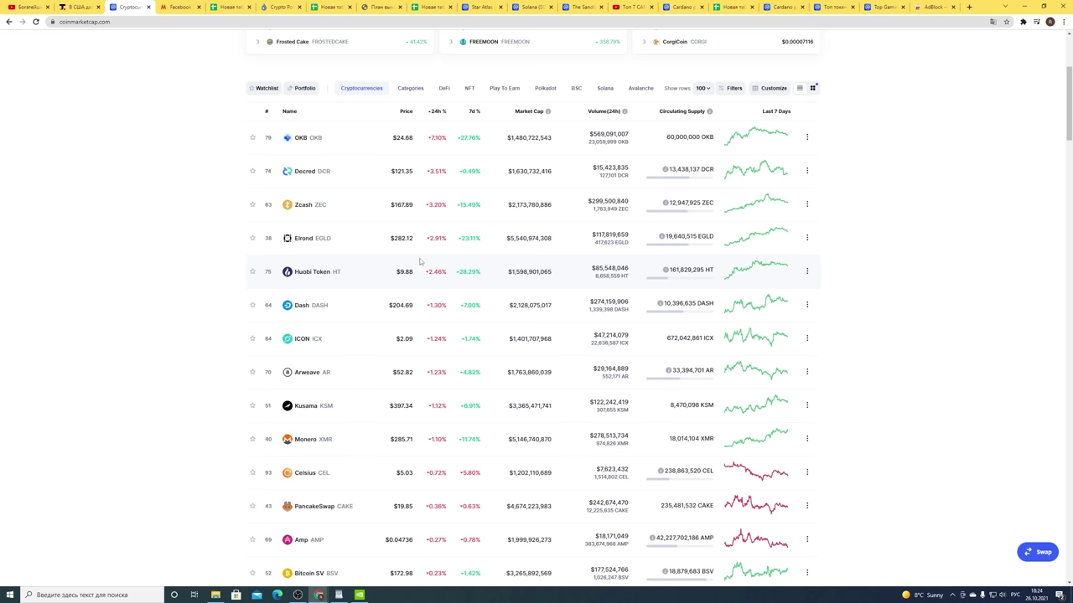
# Review the gaming and Play to Earn token rankings on CoinMarketCap, highlighting "Play to Earn" in the page title
pyautogui.click(884, 6)
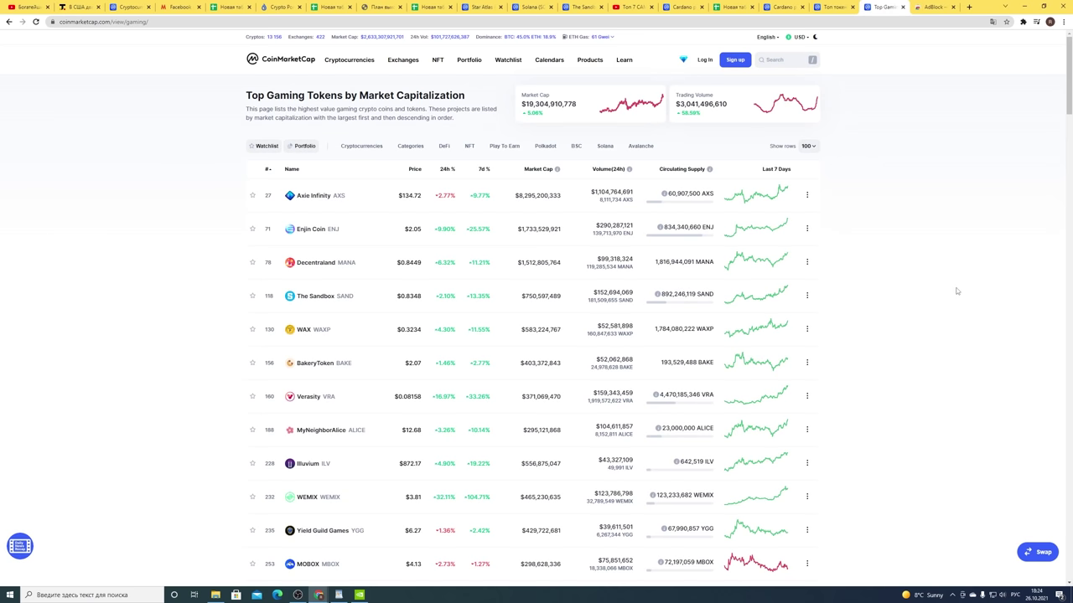
pyautogui.hotkey('ctrl', 'shift', 'Tab')
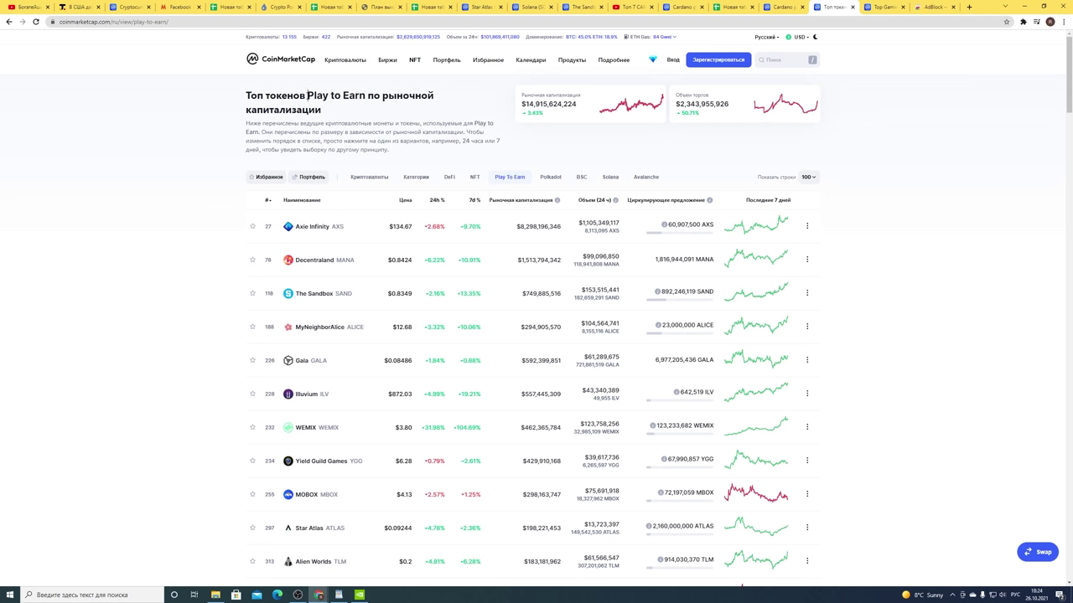
pyautogui.moveTo(307, 95); pyautogui.dragTo(367, 95)
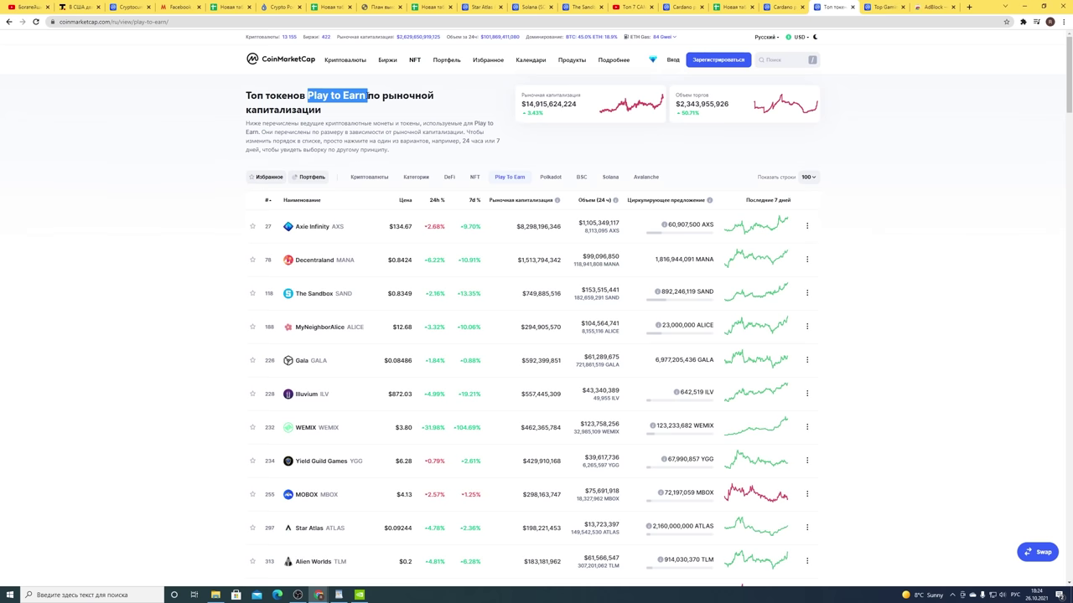
# View the Минфин article on Facebook's metaverse plans and return to the CoinMarketCap cryptocurrency overview
pyautogui.click(180, 7)
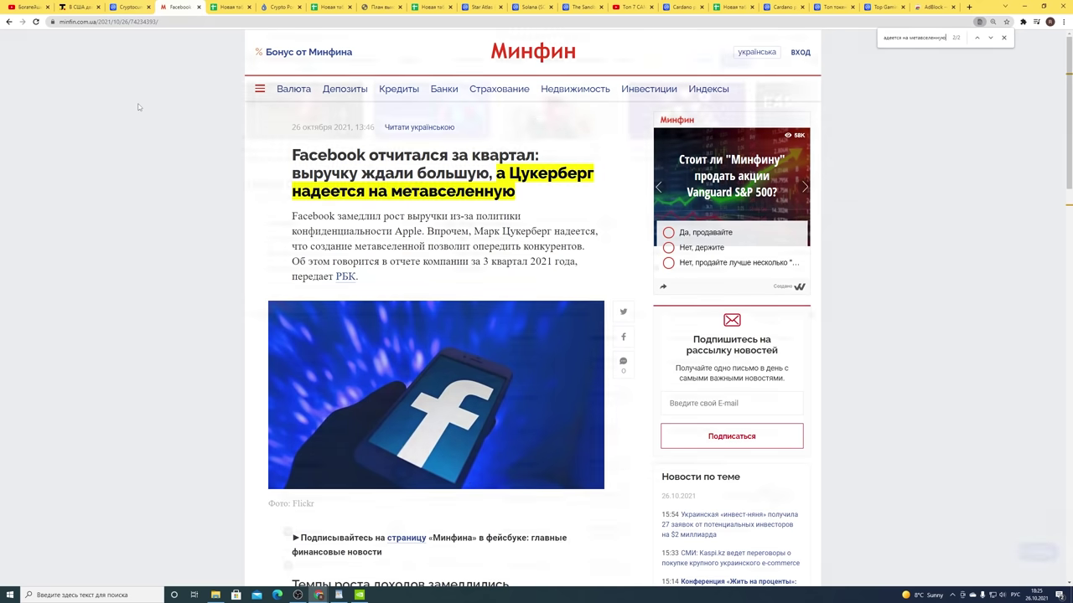
pyautogui.hotkey('ctrl', 'shift', 'Tab')
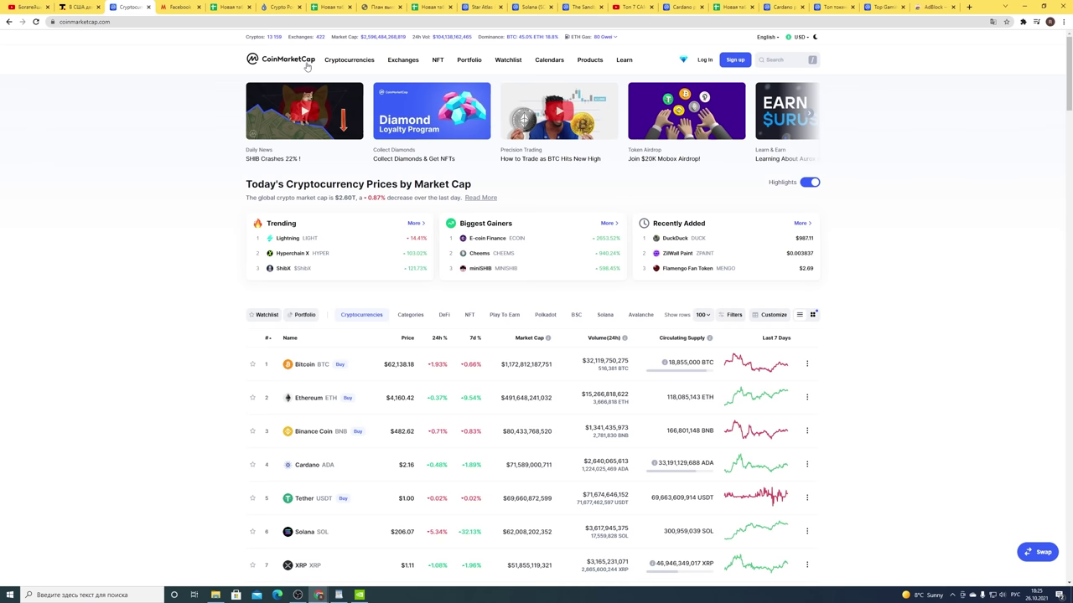
# Examine the initial investment, multiplier and final amount for the coins in rows 7 and 3 of the 1,000$ investment spreadsheet
pyautogui.hotkey('ctrl', 'Tab')
pyautogui.hotkey('ctrl', 'Tab')
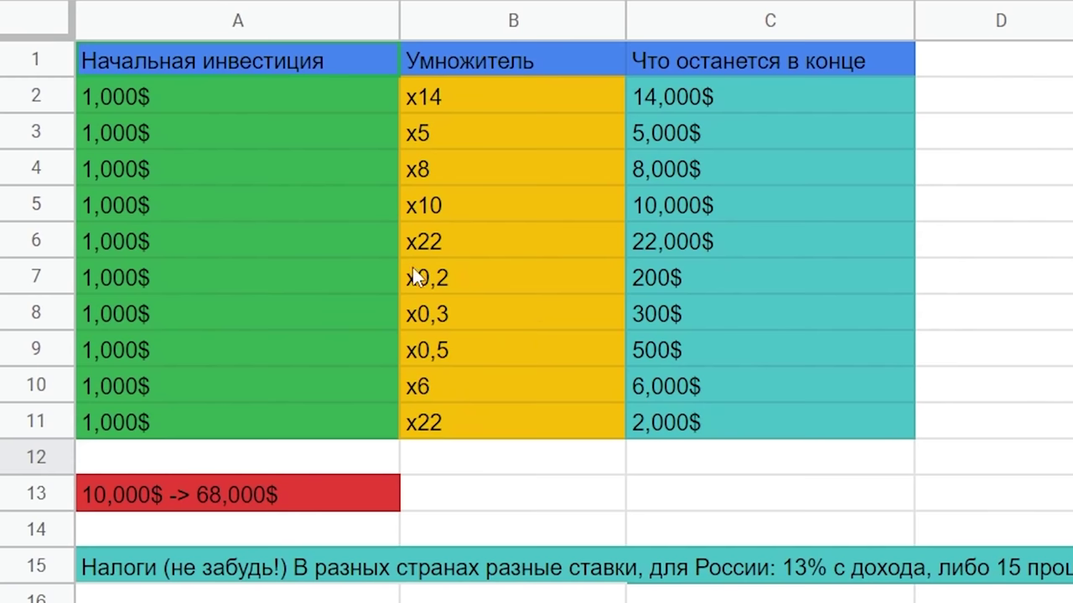
pyautogui.click(107, 277)
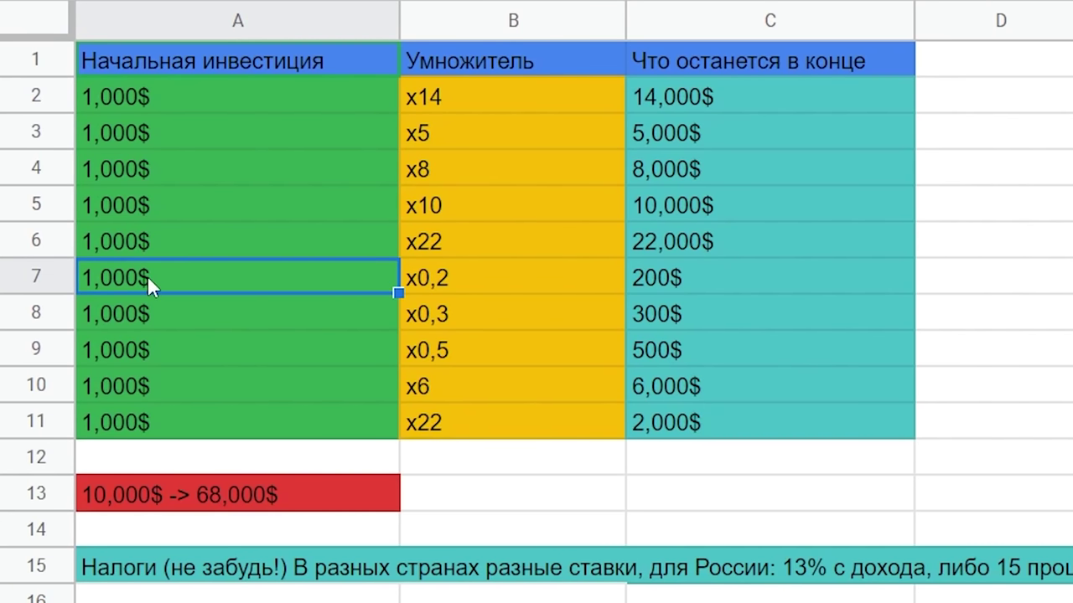
pyautogui.click(463, 279)
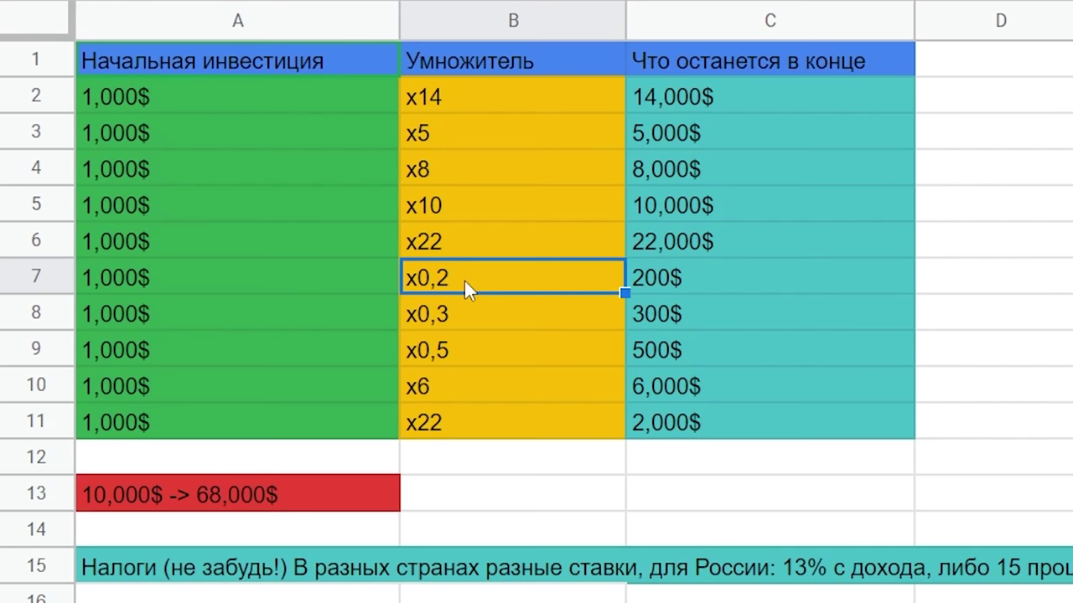
pyautogui.click(690, 278)
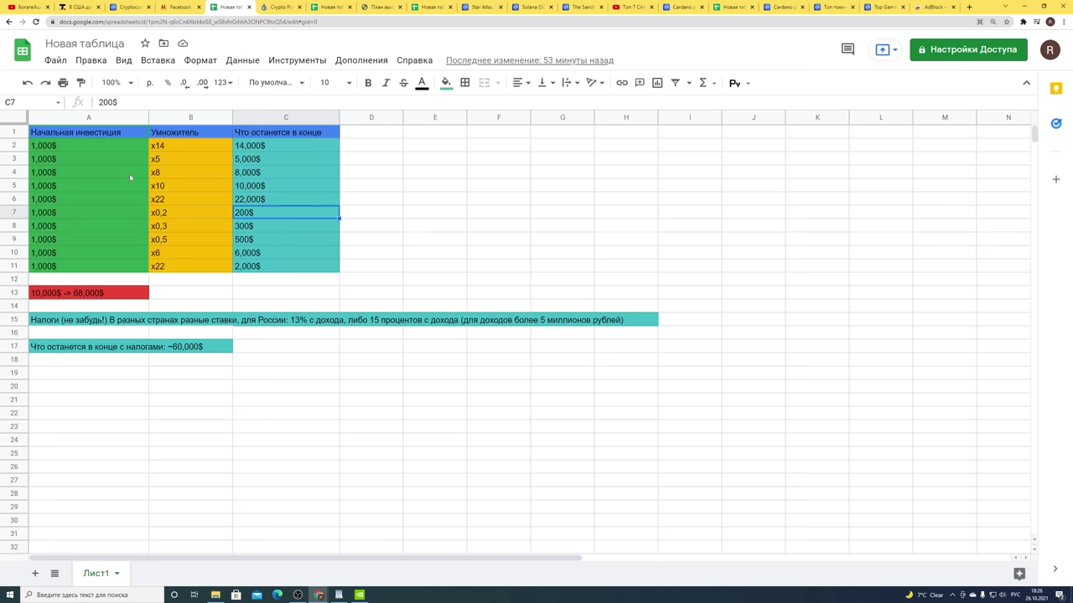
pyautogui.click(57, 160)
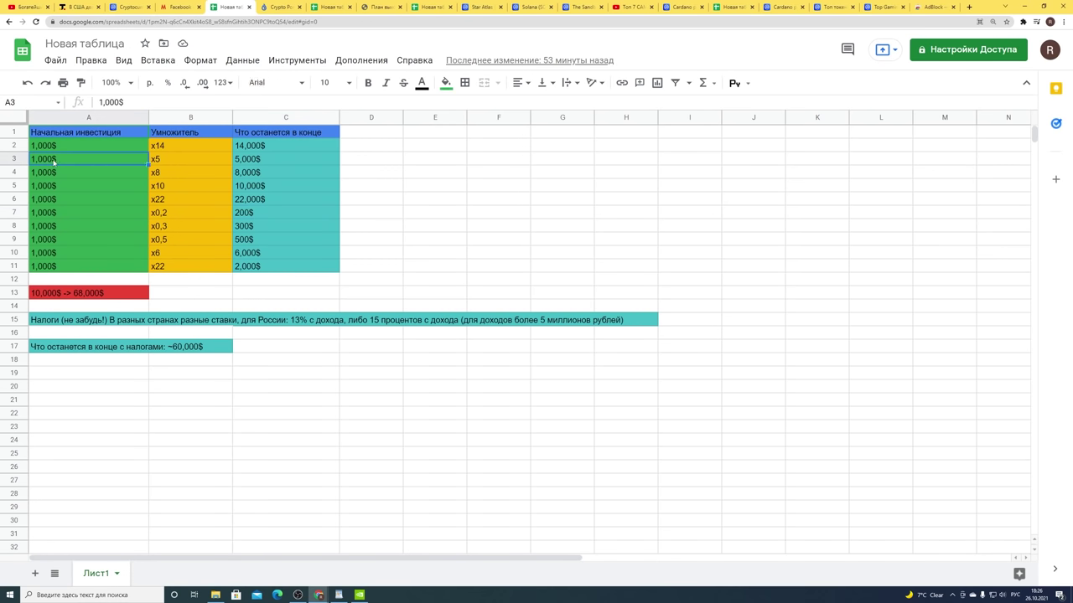
pyautogui.click(163, 164)
pyautogui.click(253, 162)
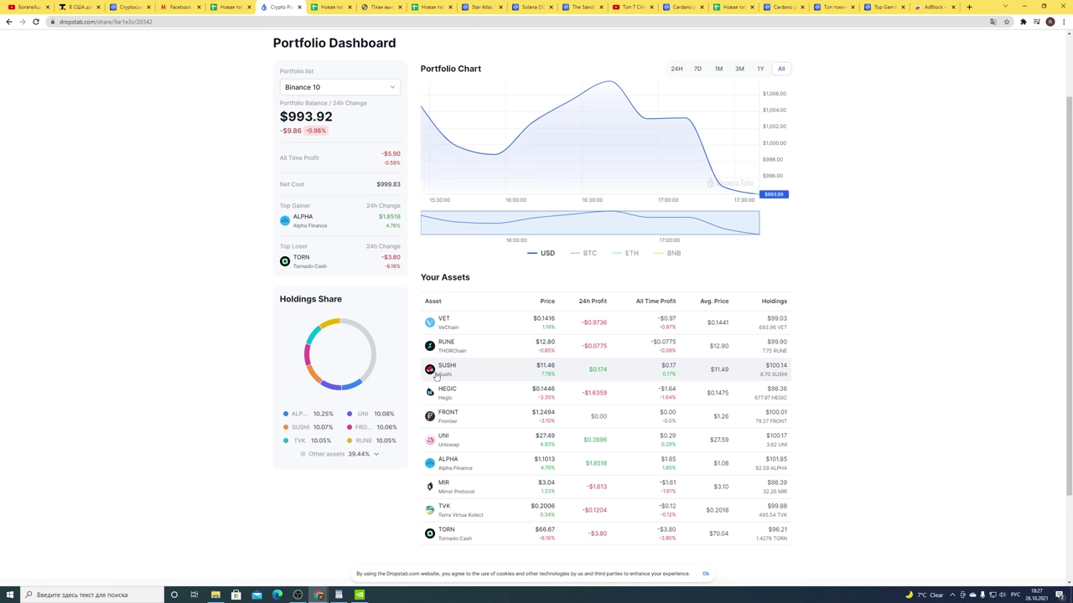
pyautogui.click(228, 7)
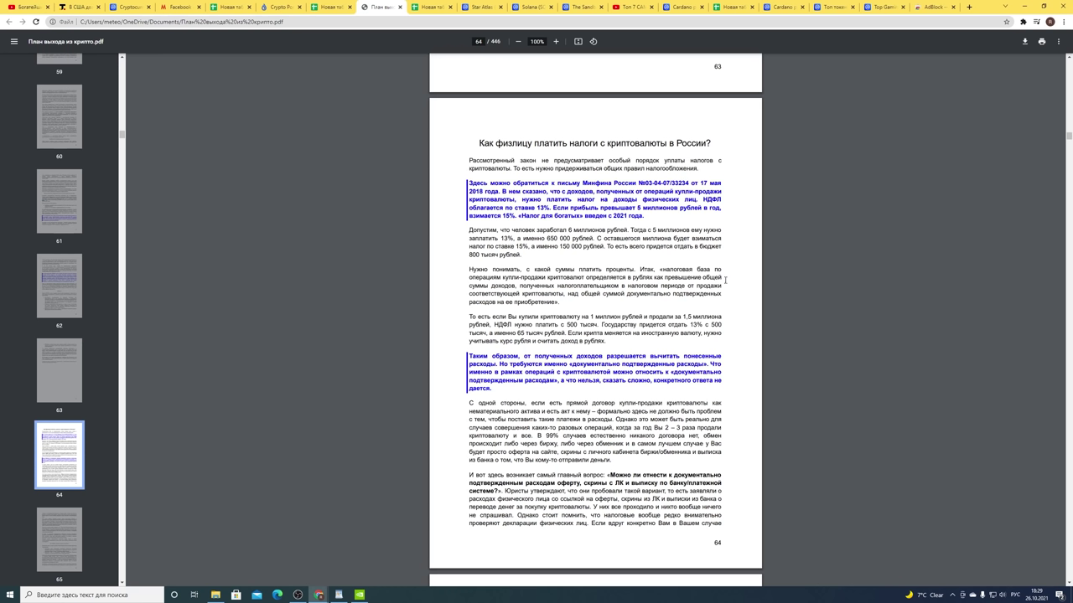
# Highlight the 15% tax rule for profits above 5 million rubles and parts of the 6 million ruble example in the PDF
pyautogui.moveTo(553, 207); pyautogui.dragTo(518, 218)
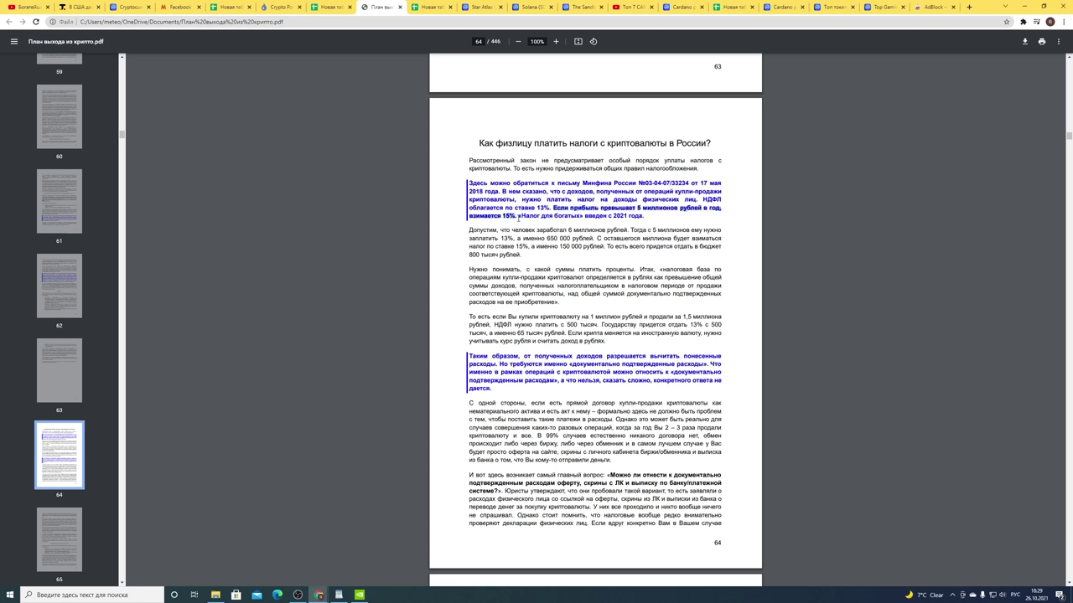
pyautogui.click(548, 277)
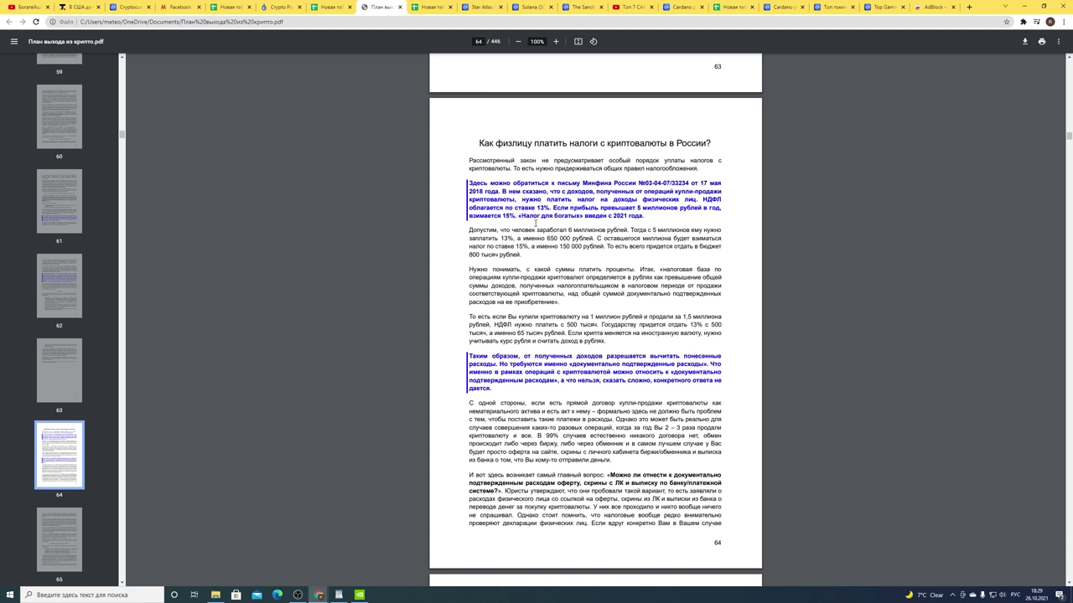
pyautogui.moveTo(598, 230); pyautogui.dragTo(641, 232)
pyautogui.moveTo(502, 238); pyautogui.dragTo(511, 238)
# Highlight the PDF's tax example of crypto bought for 1 million rubles and sold for 1.5 million rubles
pyautogui.click(511, 318)
pyautogui.moveTo(508, 317); pyautogui.dragTo(706, 313)
pyautogui.moveTo(561, 324); pyautogui.dragTo(604, 325)
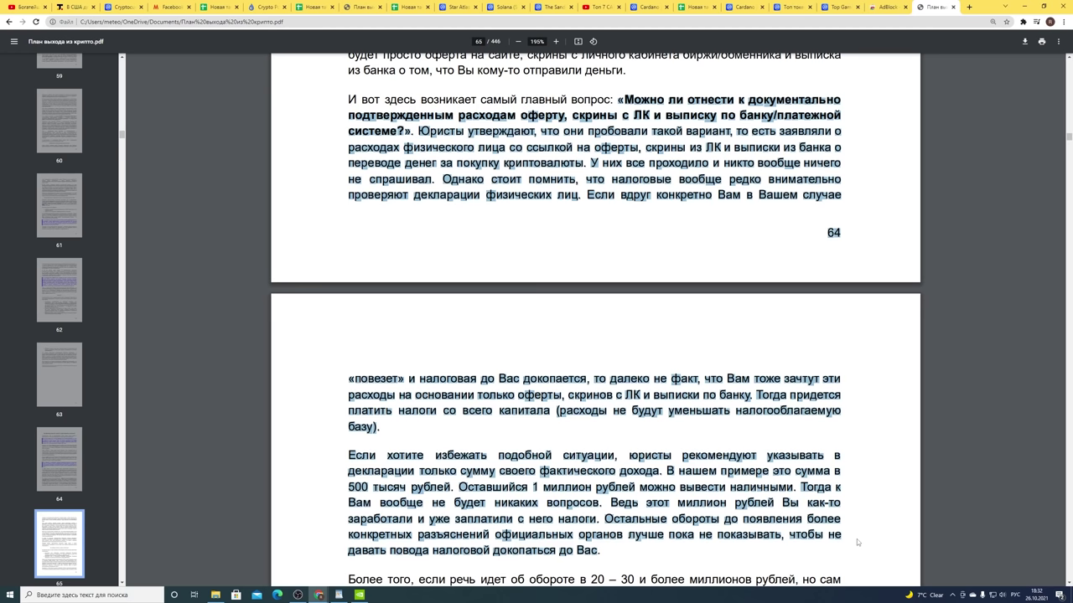
# Locate the bear-market table of ten 5,000$ investments further down the Google Sheets spreadsheet
pyautogui.click(315, 7)
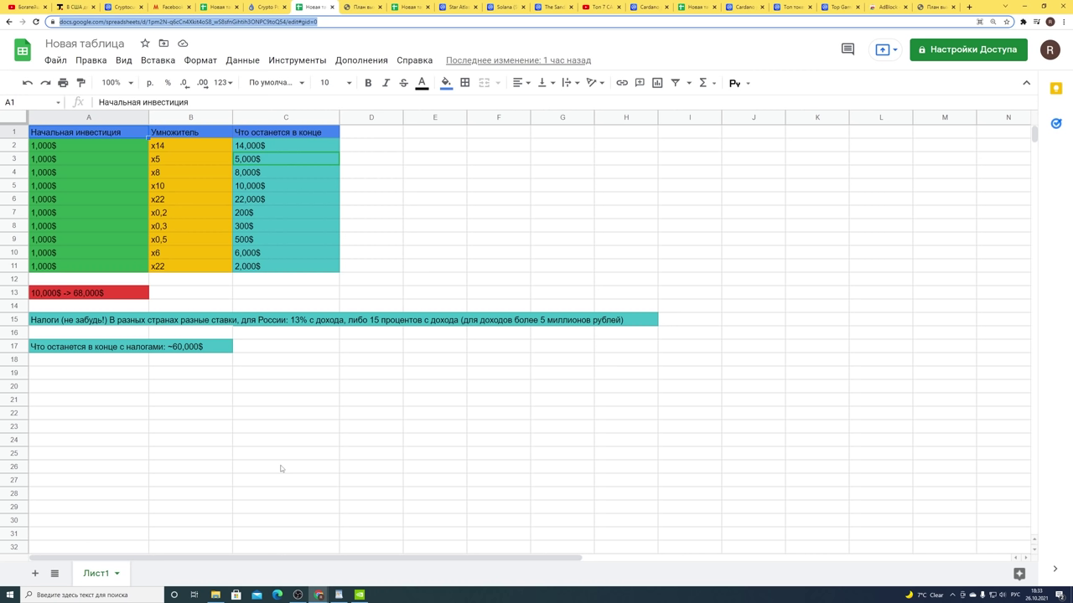
pyautogui.scroll(-6, 281, 469)
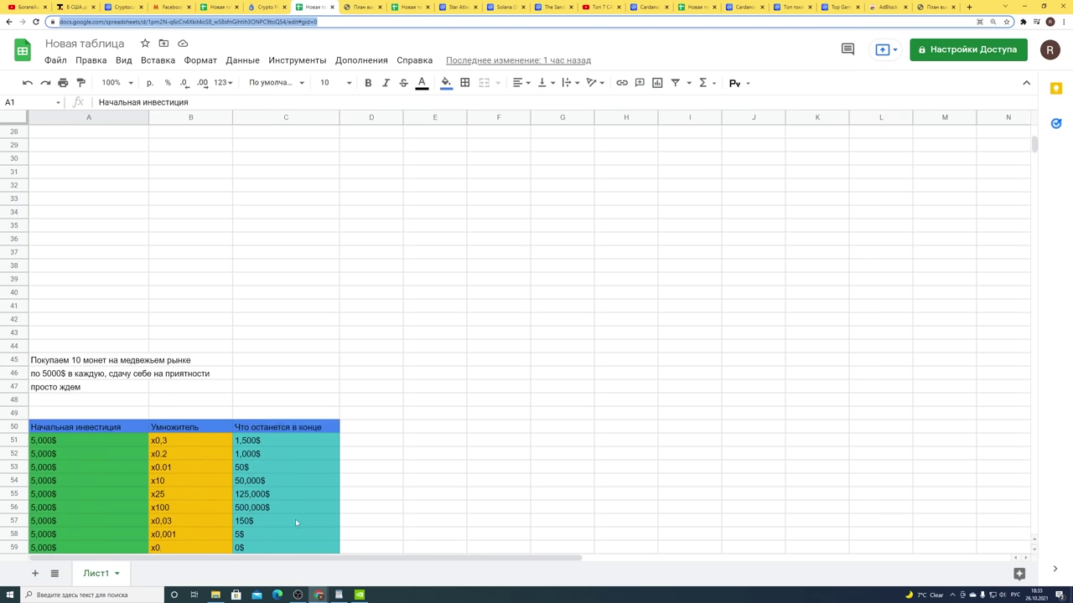
pyautogui.scroll(-2, 300, 524)
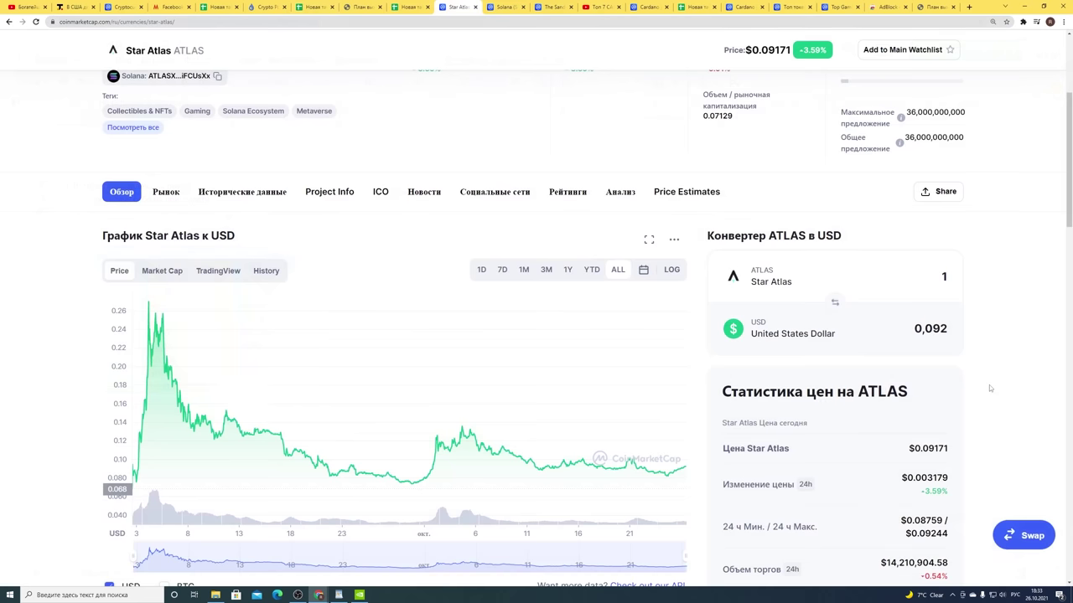
# Inspect the all-time price charts of Star Atlas and The Sandbox on CoinMarketCap
pyautogui.scroll(-1, 989, 388)
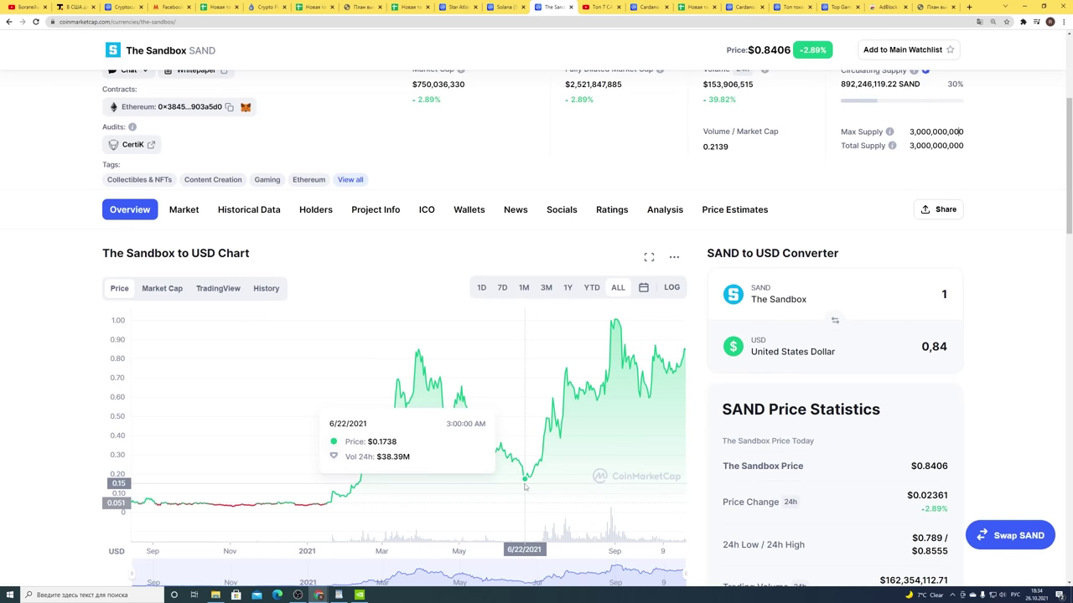
pyautogui.click(593, 6)
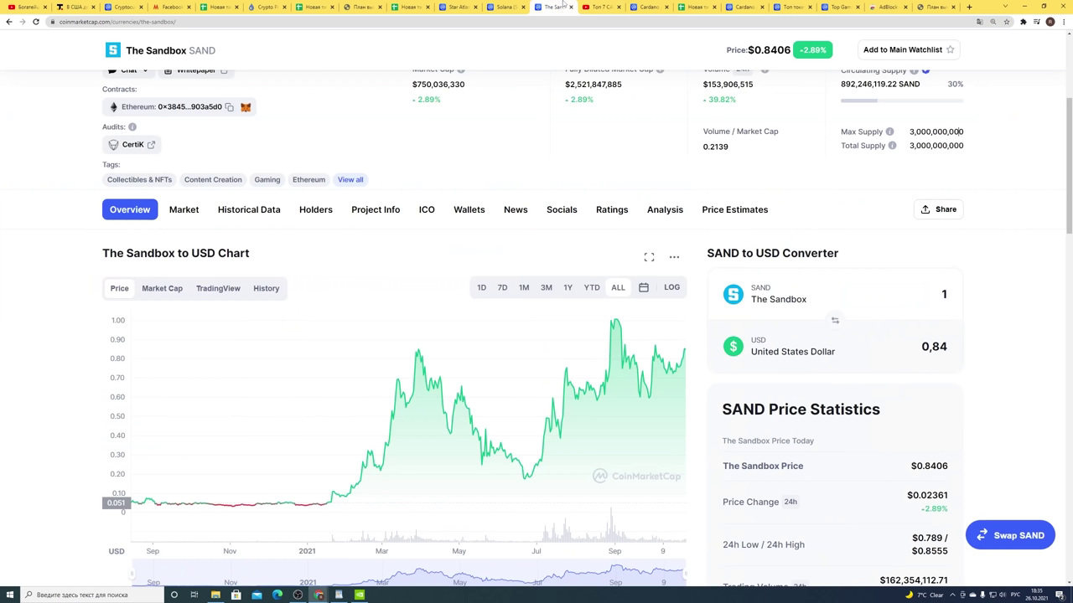
pyautogui.click(553, 7)
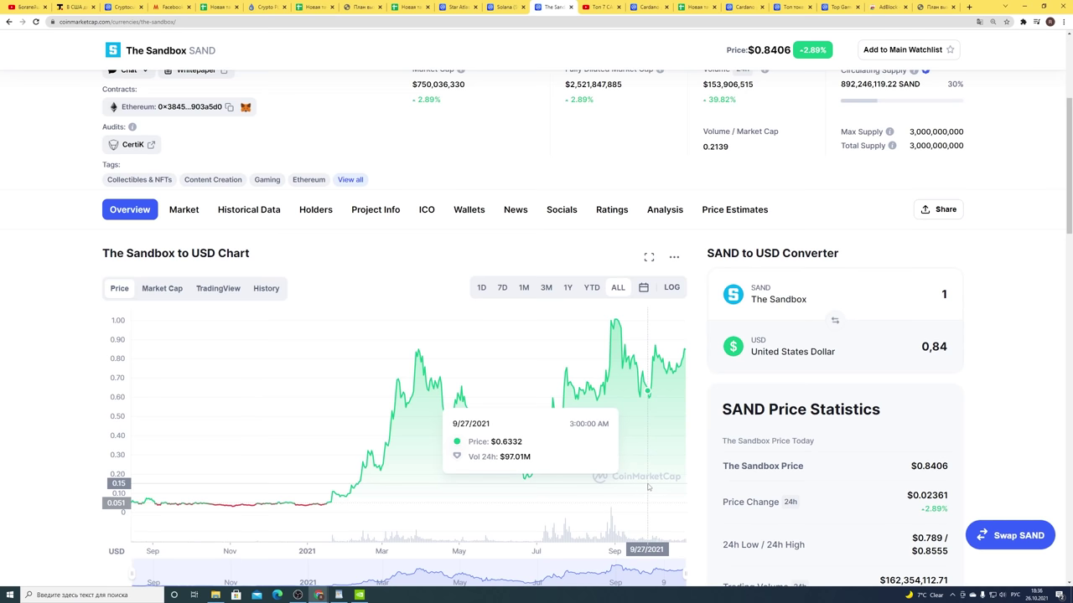
# Examine Cardano's all-time USD price chart, checking it against the 1,000$ investment table in the spreadsheet
pyautogui.hotkey('ctrl', 'Tab')
pyautogui.hotkey('ctrl', 'Tab')
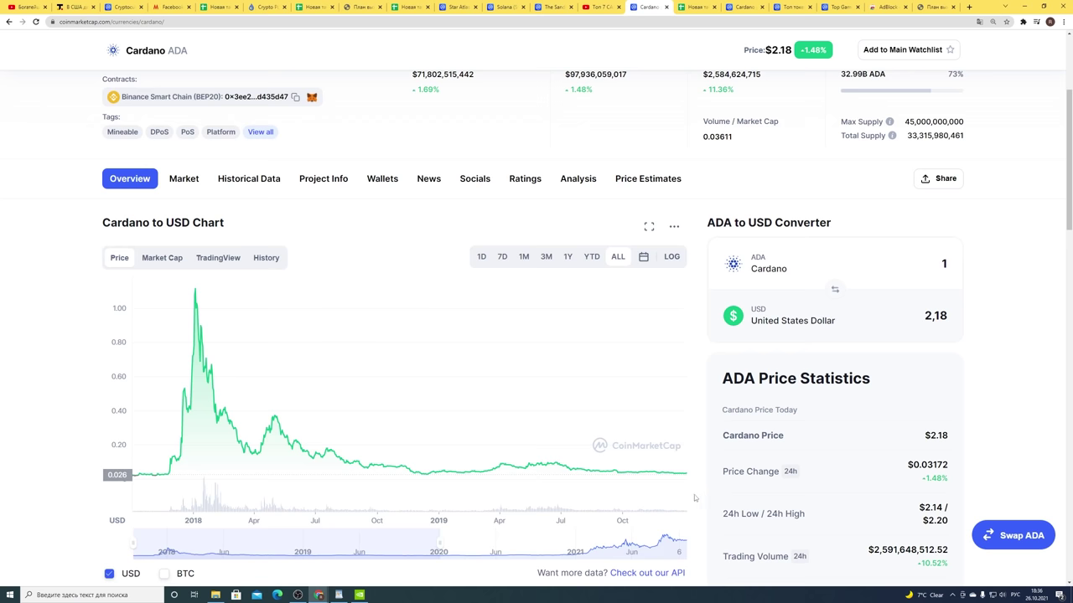
pyautogui.scroll(-1, 741, 538)
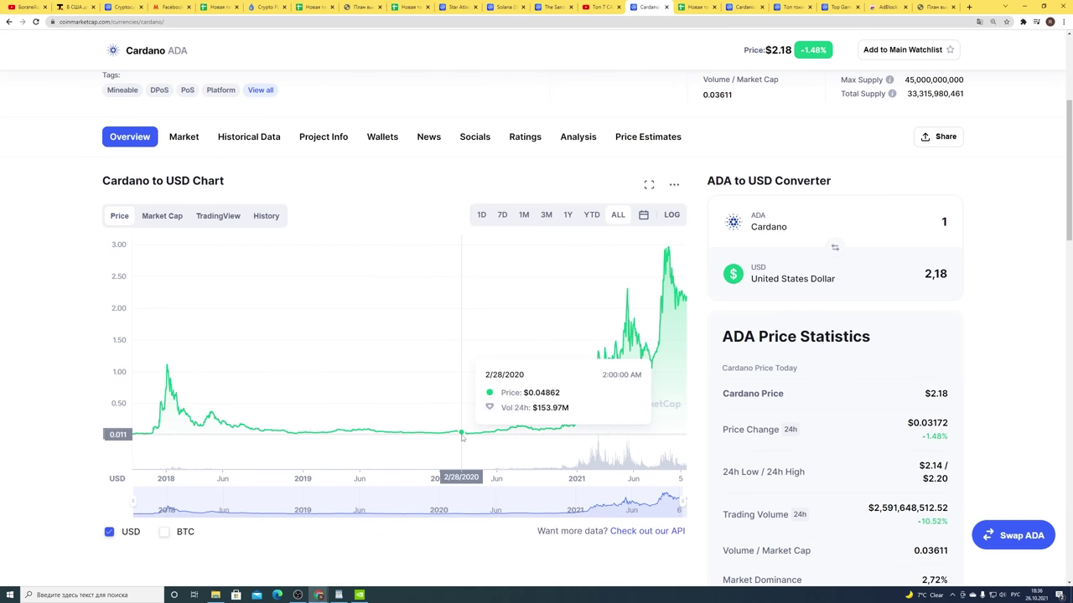
pyautogui.scroll(1, 716, 513)
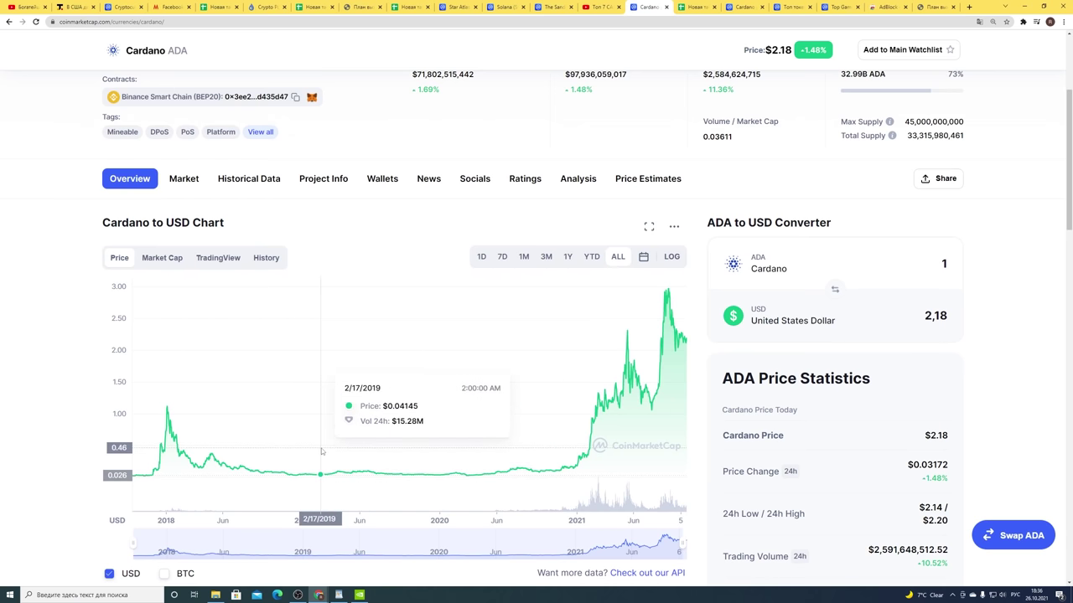
pyautogui.click(409, 7)
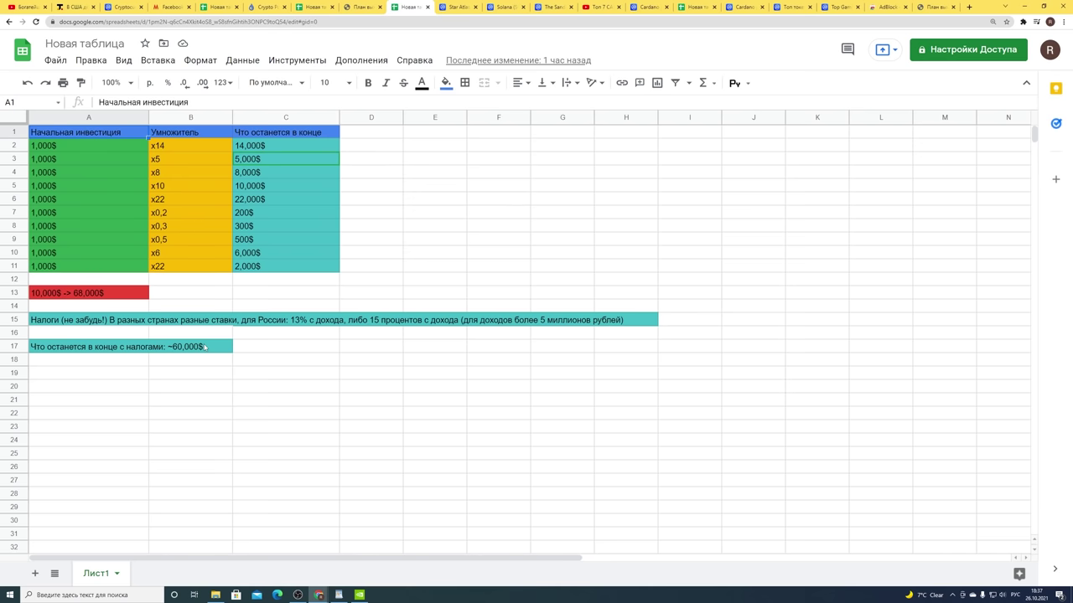
pyautogui.click(647, 7)
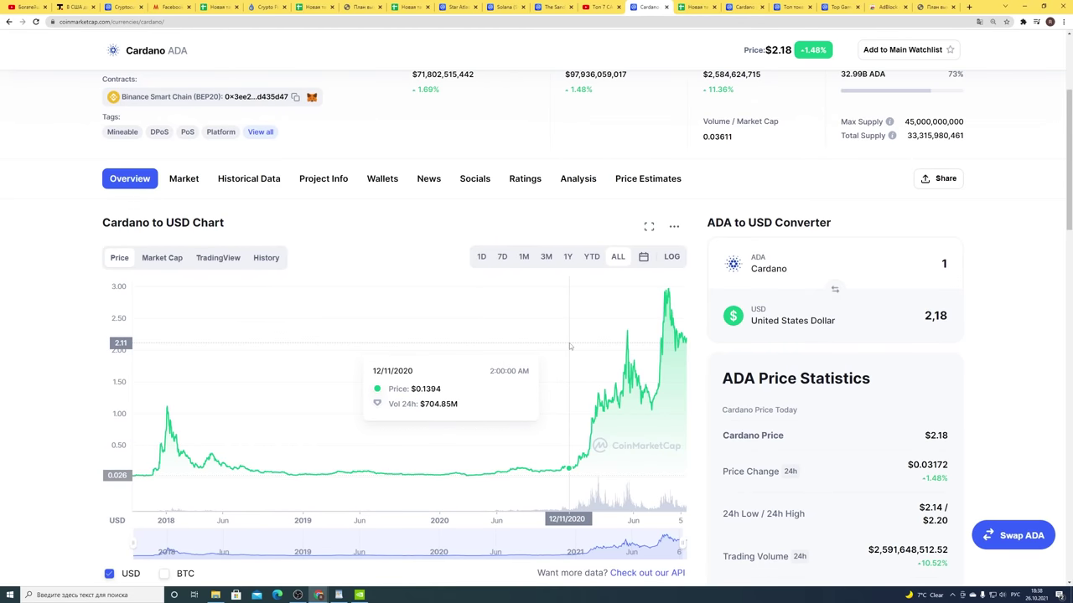
# Examine the loss multipliers in B52, B53 and B59 and the gain multipliers in B54:B56 of the 5,000$ table
pyautogui.click(695, 7)
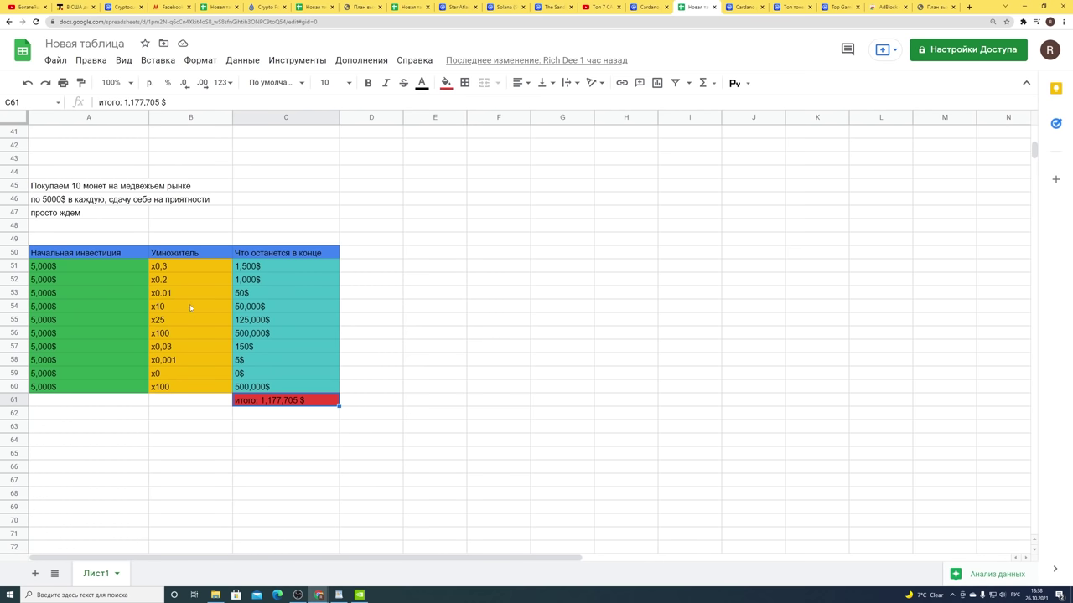
pyautogui.click(172, 279)
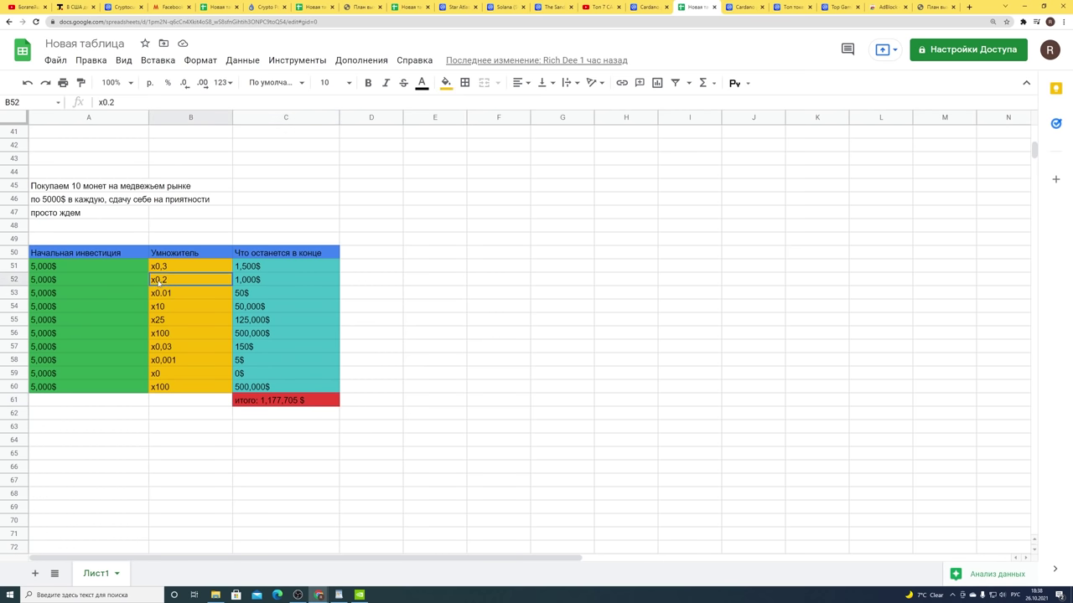
pyautogui.click(168, 297)
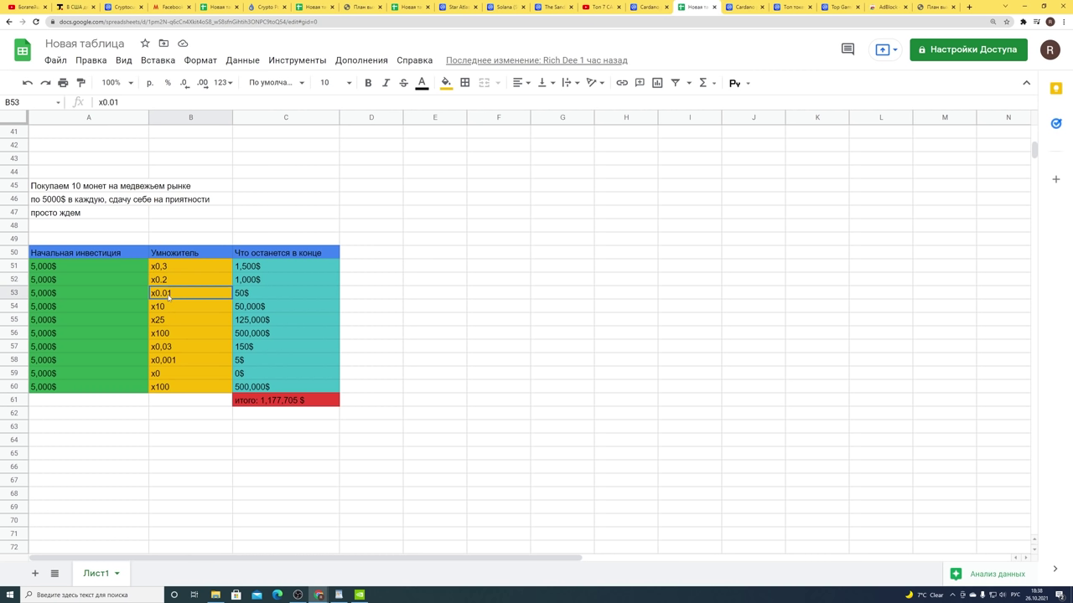
pyautogui.click(165, 377)
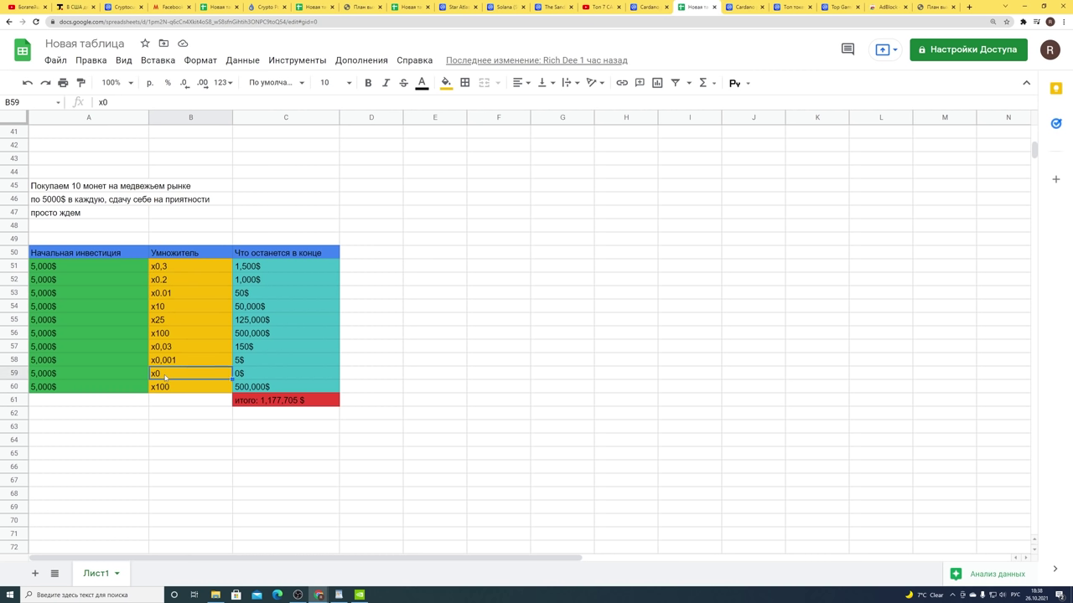
pyautogui.click(165, 308)
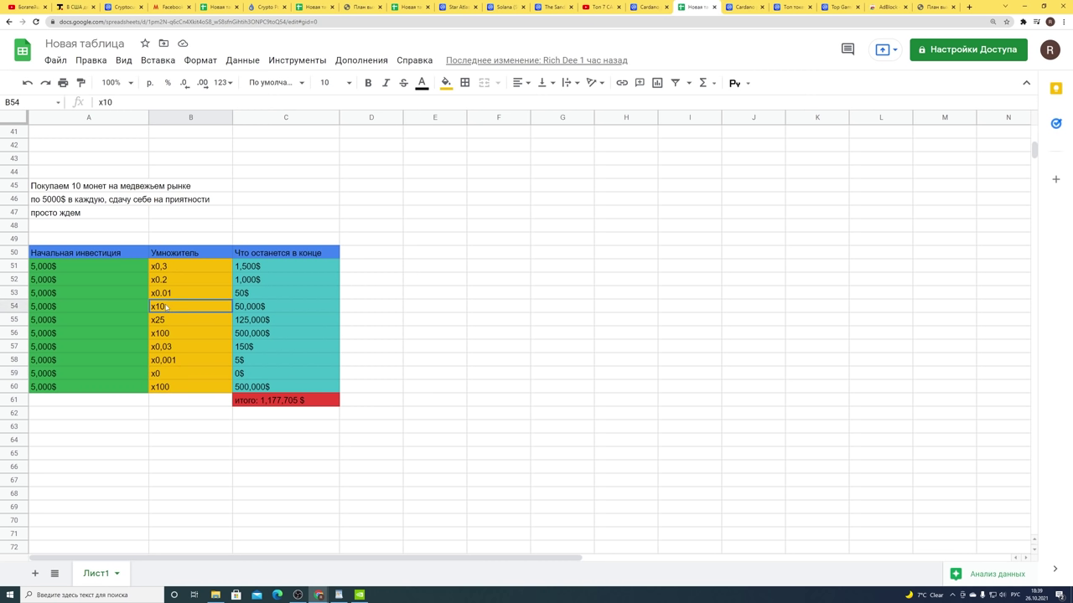
pyautogui.click(176, 323)
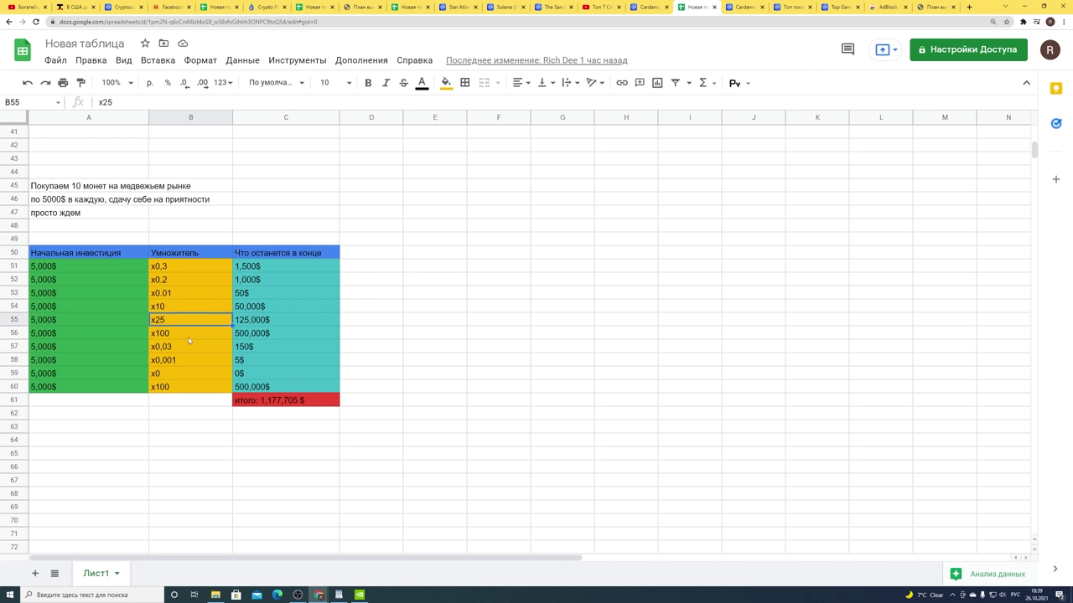
pyautogui.click(181, 339)
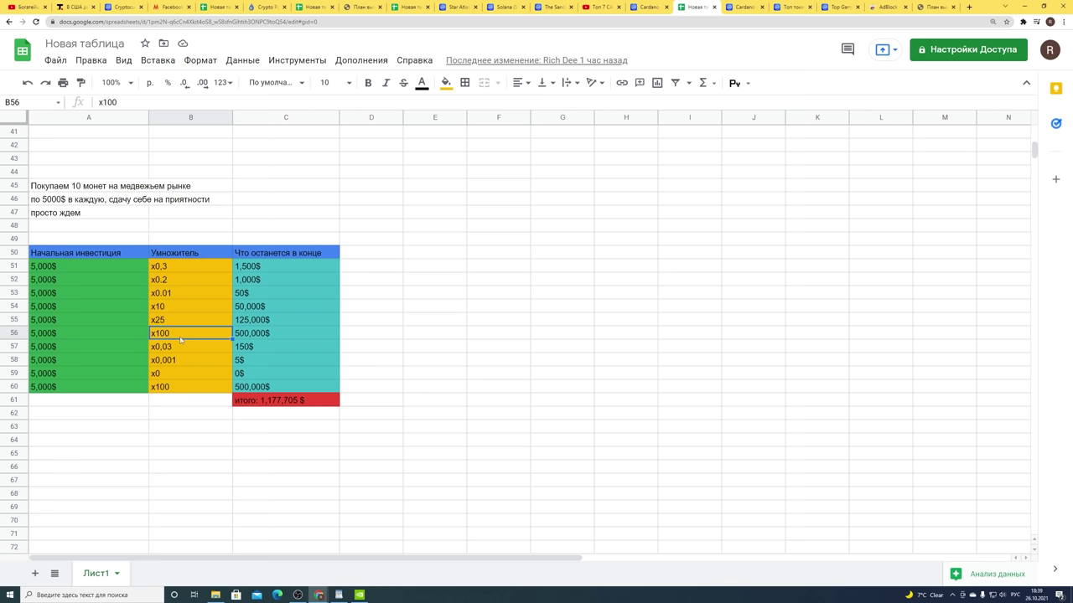
# Compare the initial investments in A54:A56 with the final amounts in C54:C56 for the x10, x25 and x100 rows
pyautogui.press('Right')
pyautogui.click(180, 339)
pyautogui.moveTo(180, 339); pyautogui.dragTo(81, 333)
pyautogui.click(50, 336)
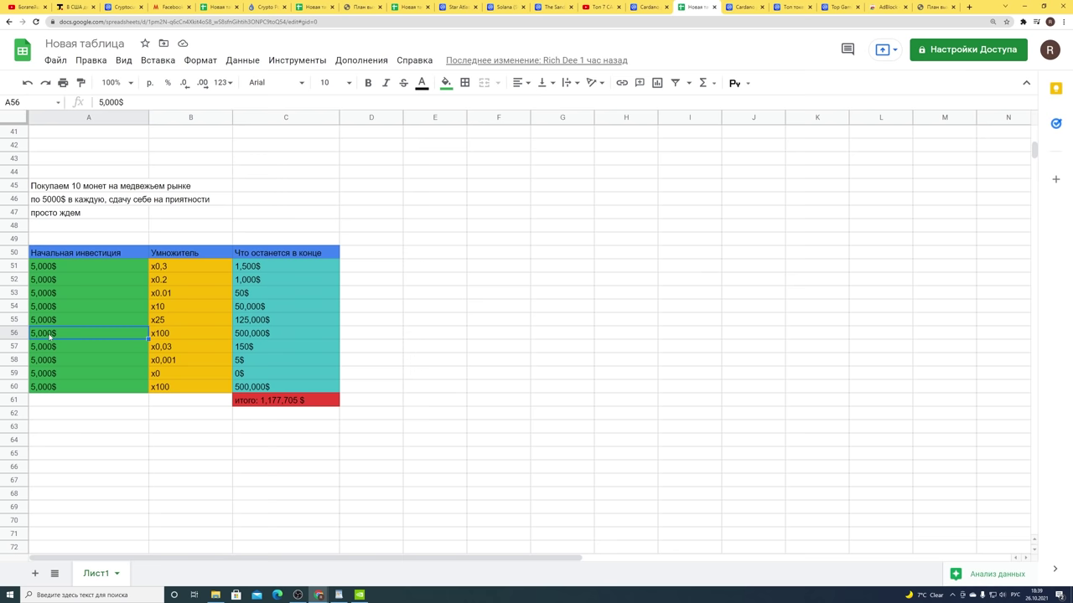
pyautogui.click(243, 335)
pyautogui.click(43, 321)
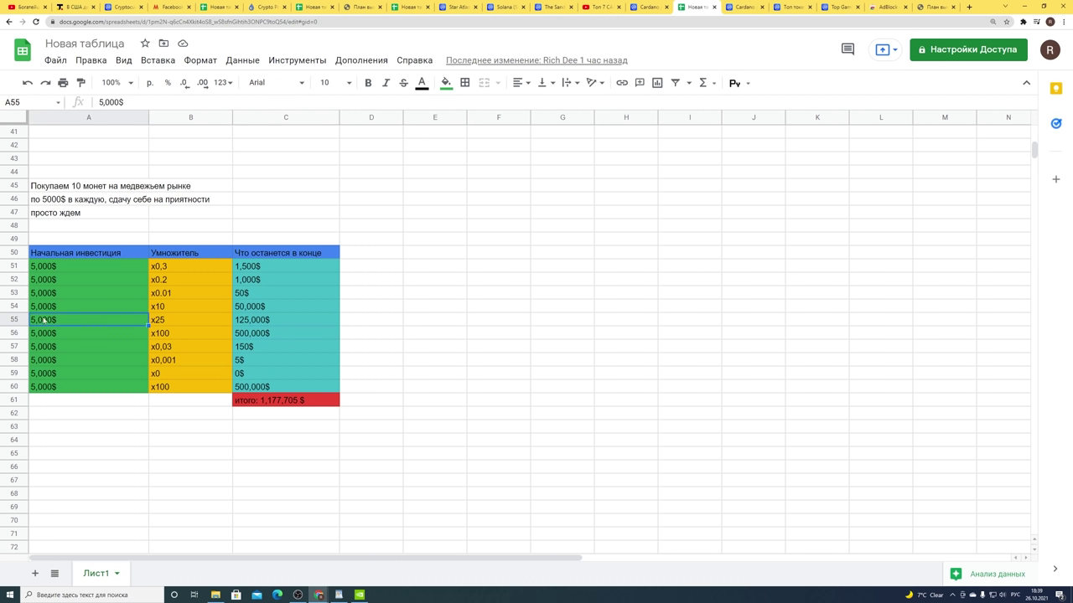
pyautogui.click(250, 320)
pyautogui.click(43, 306)
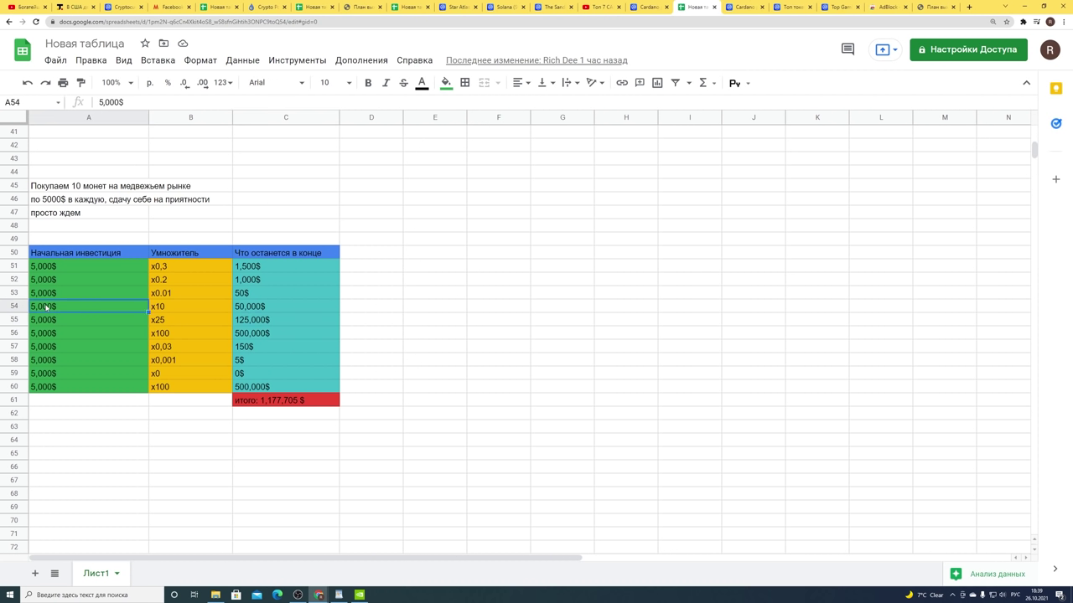
pyautogui.click(255, 308)
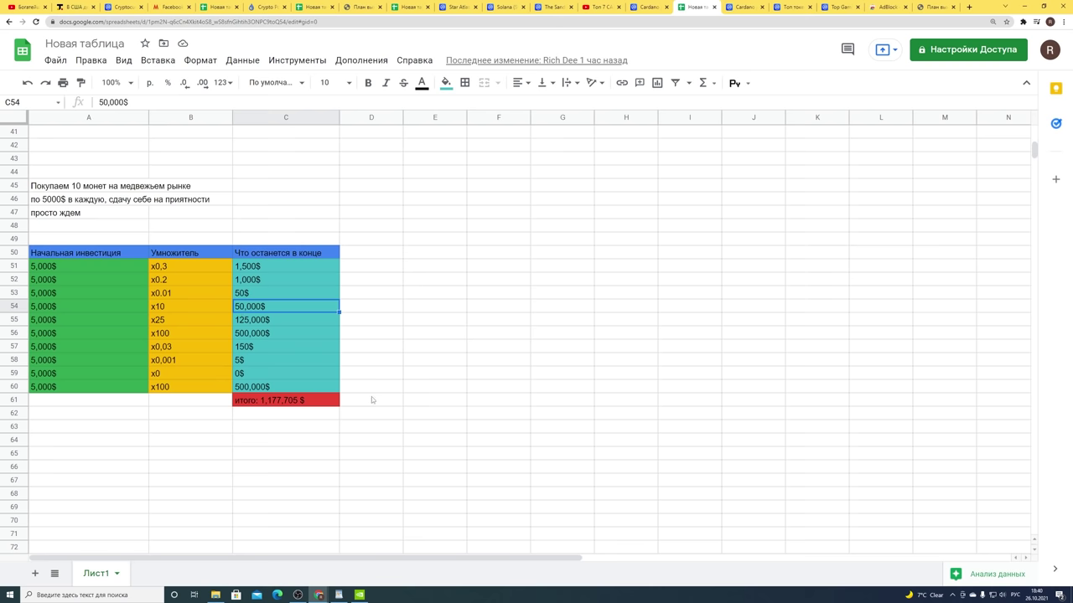
# Switch to CoinMarketCap's Top Gaming Tokens page, and look through the Play to Earn token ranking down to Smooth Love Potion
pyautogui.click(840, 6)
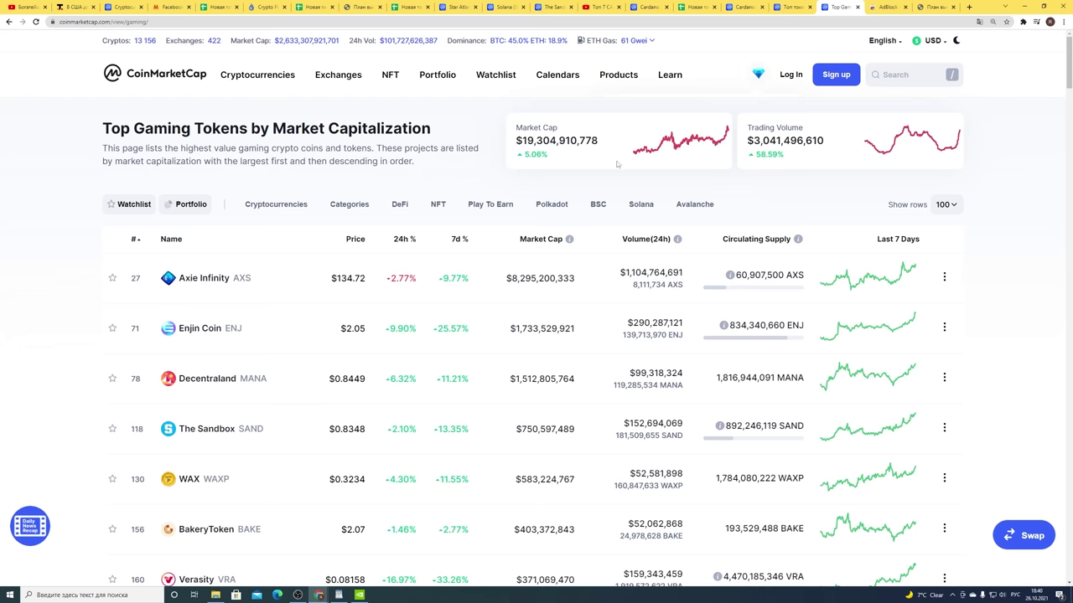
pyautogui.click(792, 7)
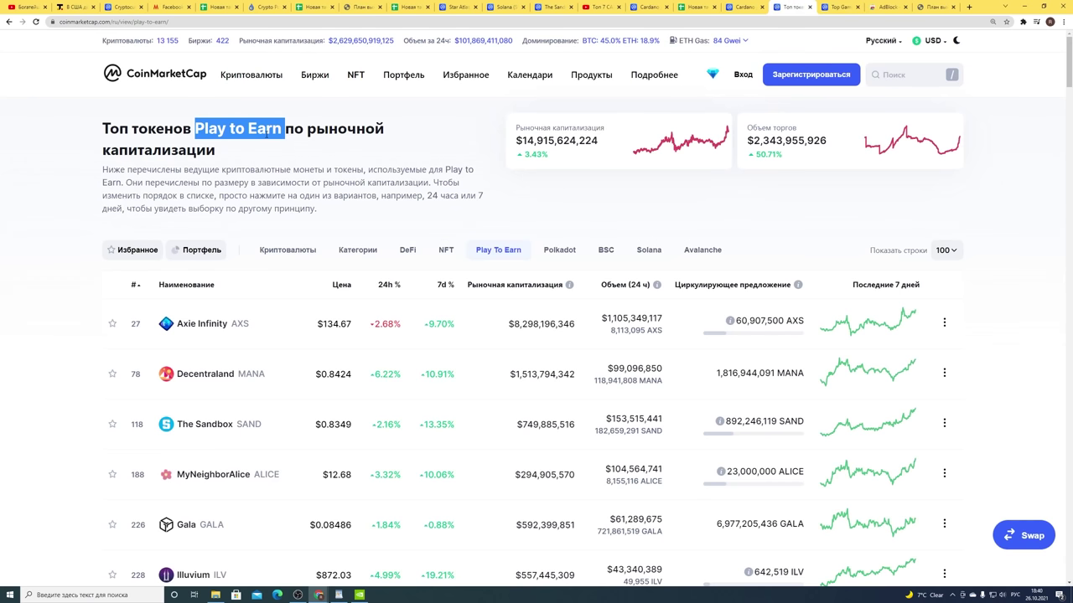
pyautogui.scroll(-2, 322, 358)
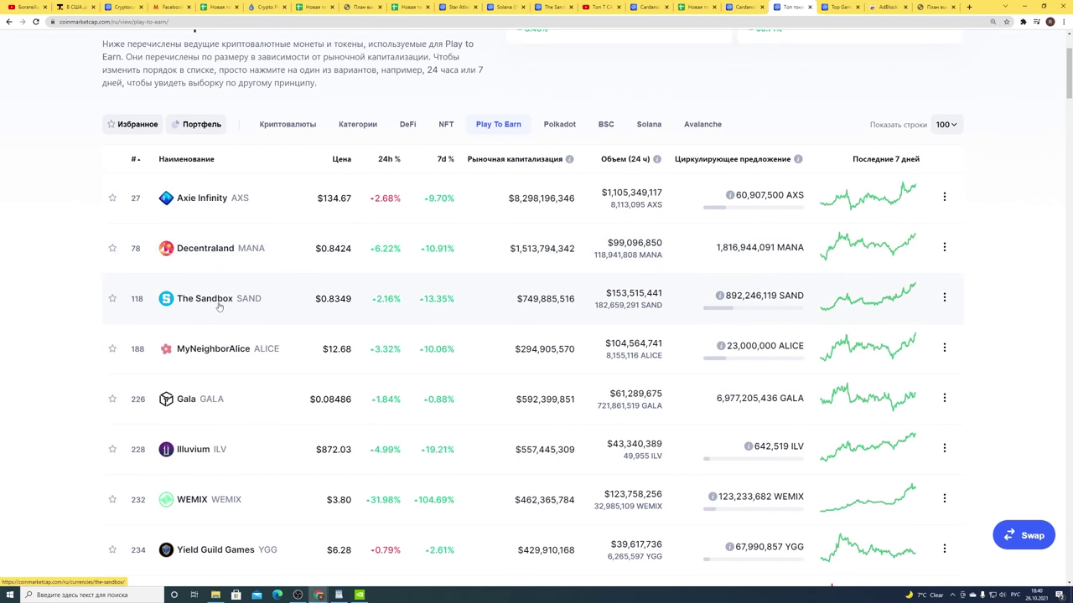
pyautogui.scroll(-1, 205, 327)
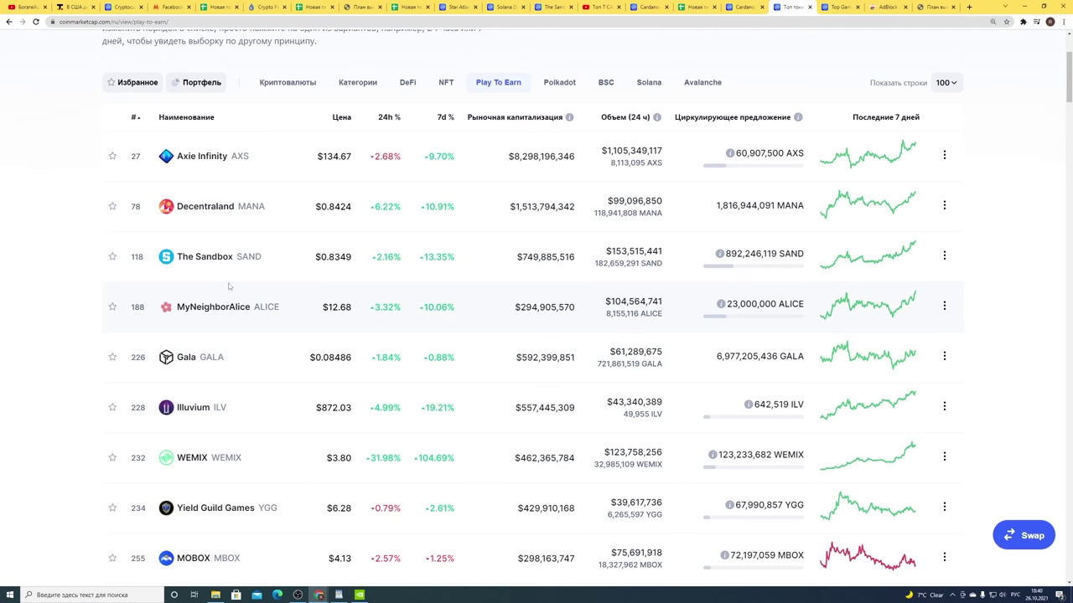
pyautogui.scroll(-3, 228, 286)
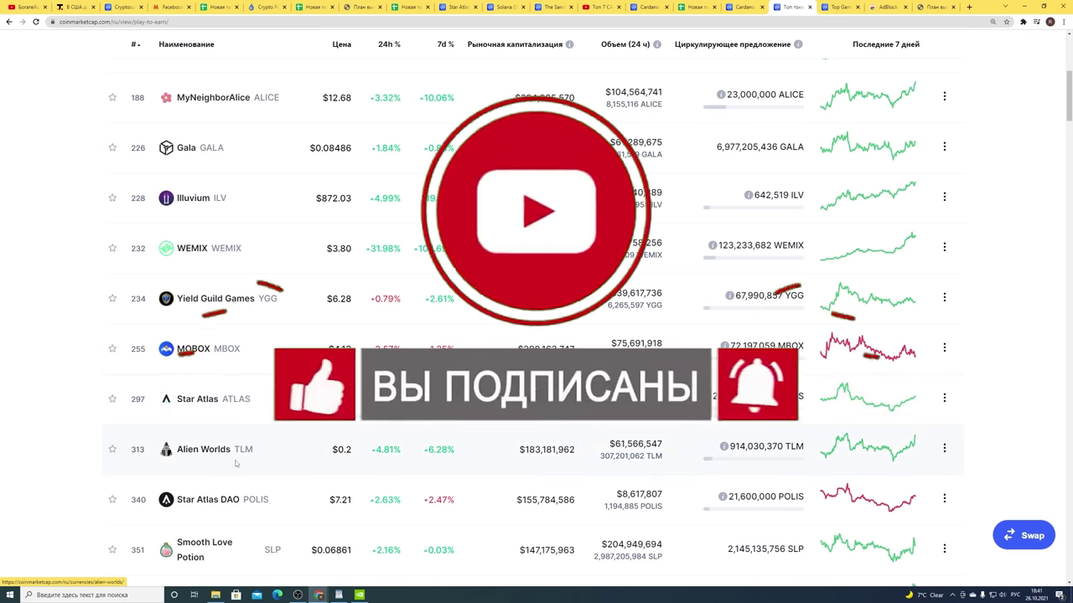
pyautogui.scroll(5, 210, 435)
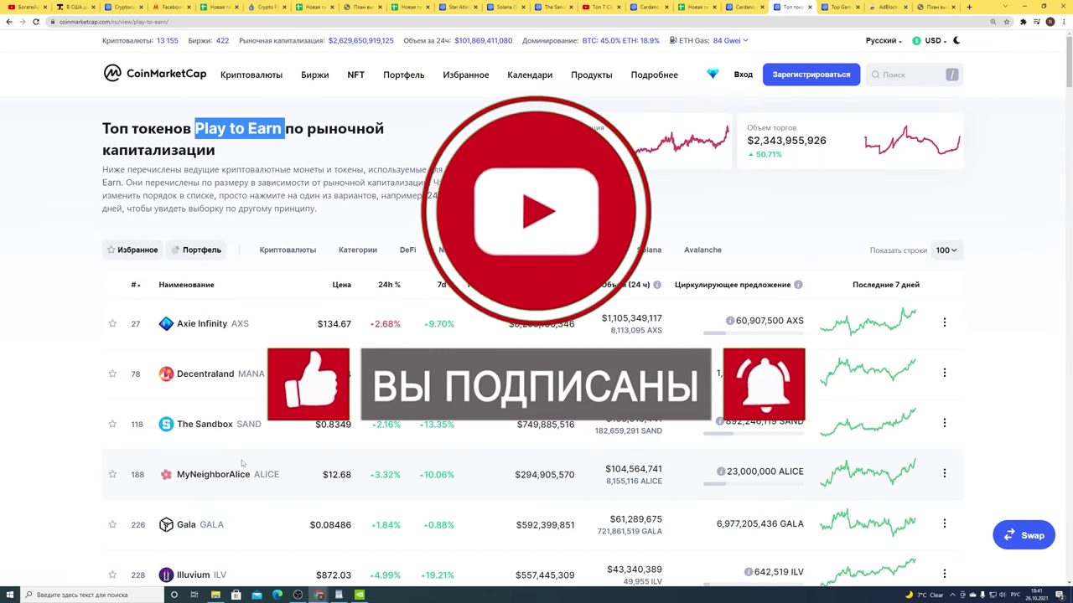